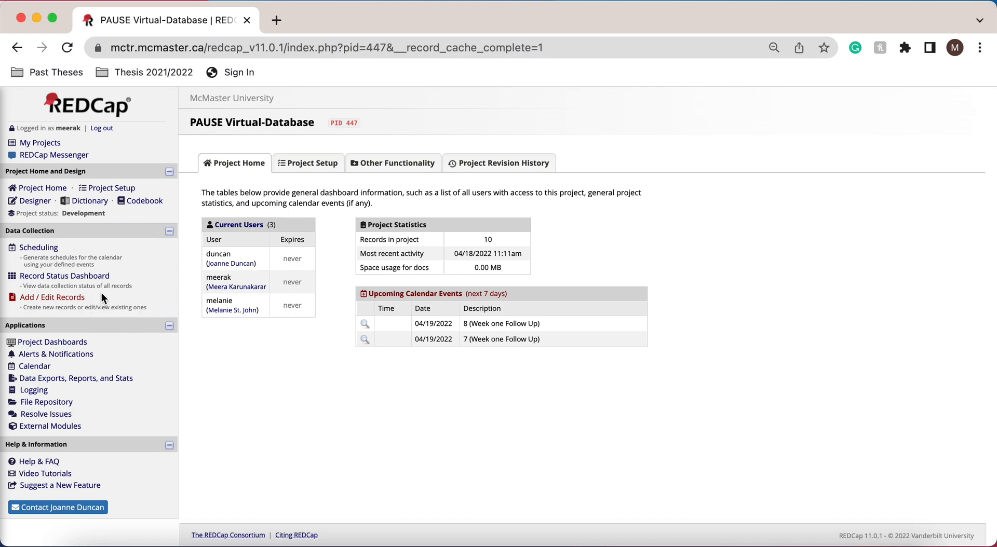
- Add a new study record and open its Screening and Eligibility form under Enrollment and data entry
left_click(72, 298)
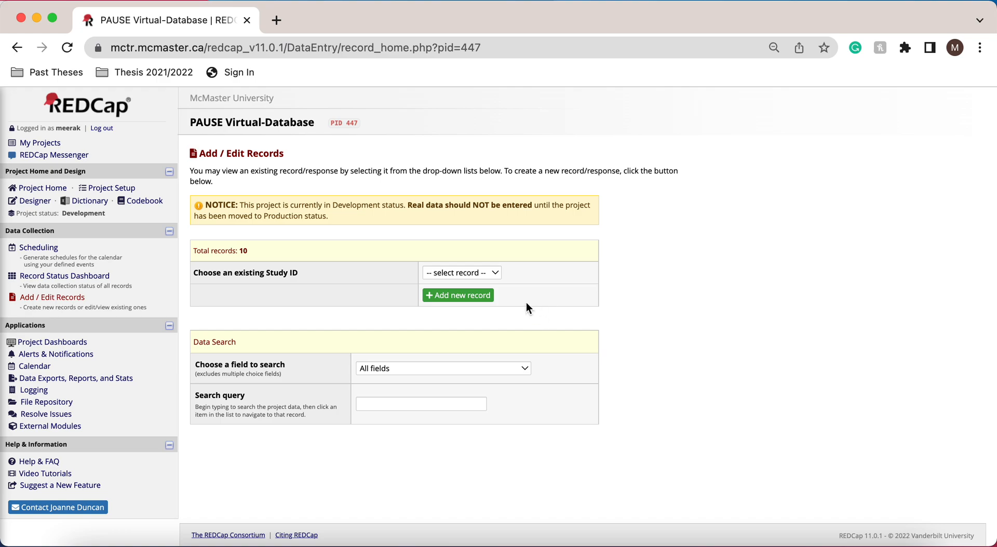
left_click(468, 297)
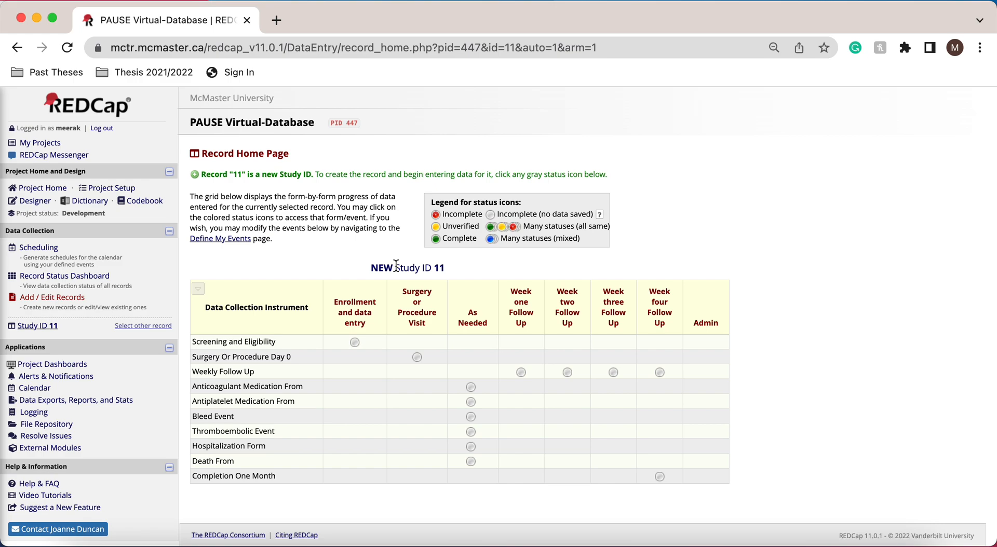
left_click(355, 342)
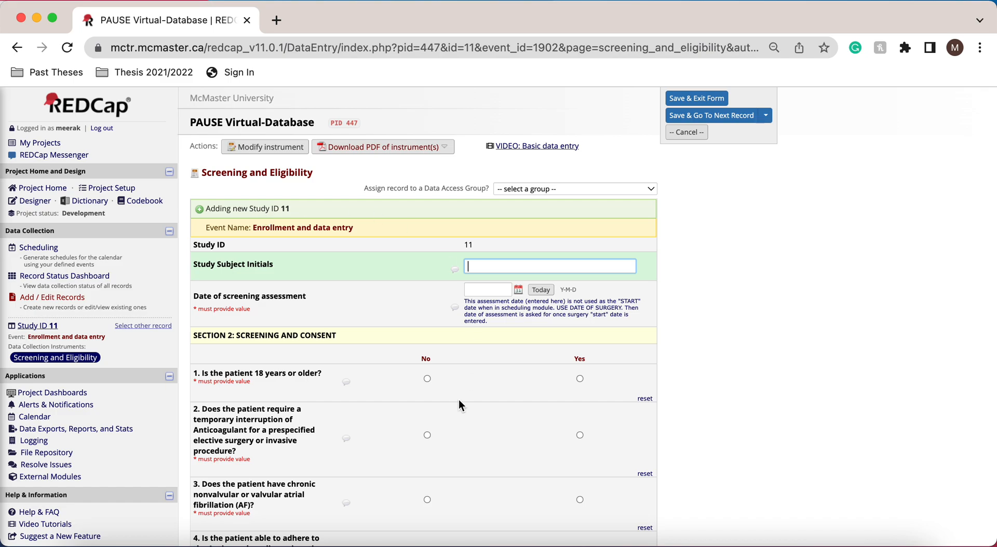
- Save and exit the Screening and Eligibility form without entries, ignoring the required fields and leaving the record
scroll(459, 400, "down", 3)
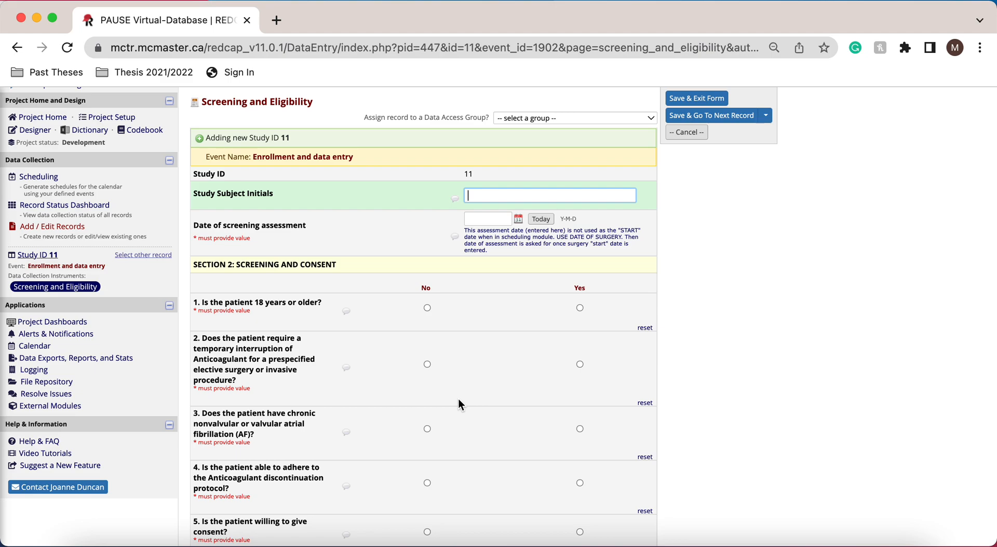
scroll(460, 404, "down", 5)
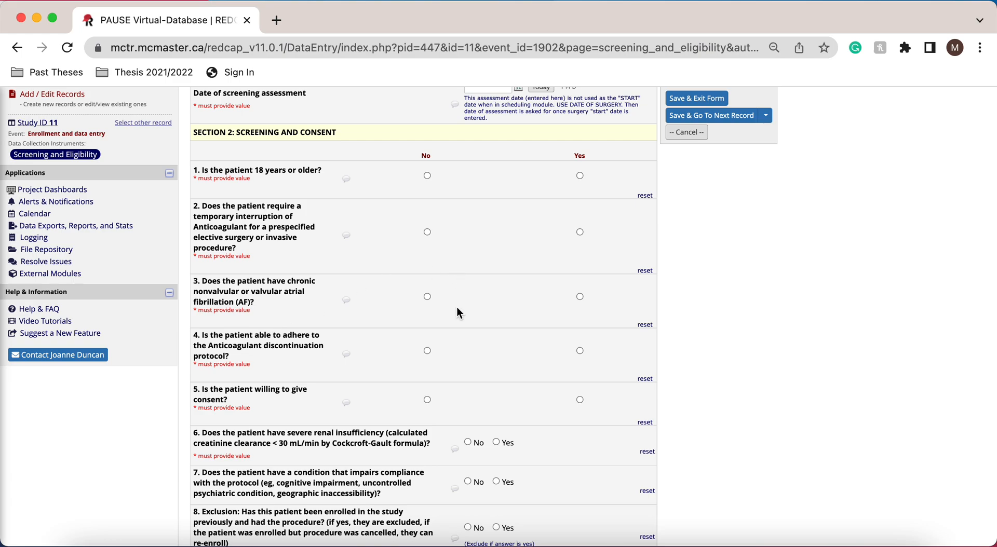
scroll(353, 505, "down", 6)
scroll(353, 506, "down", 6)
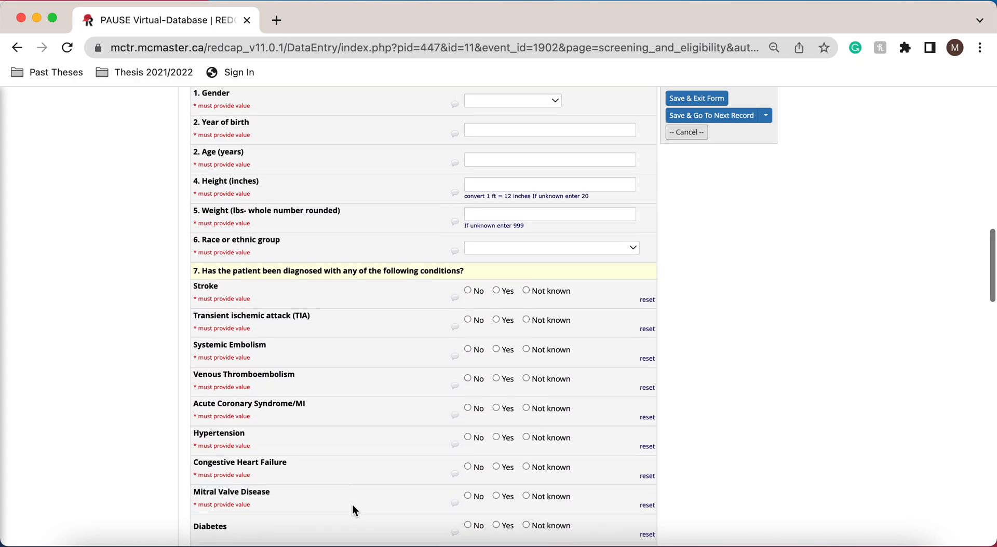
scroll(353, 508, "down", 5)
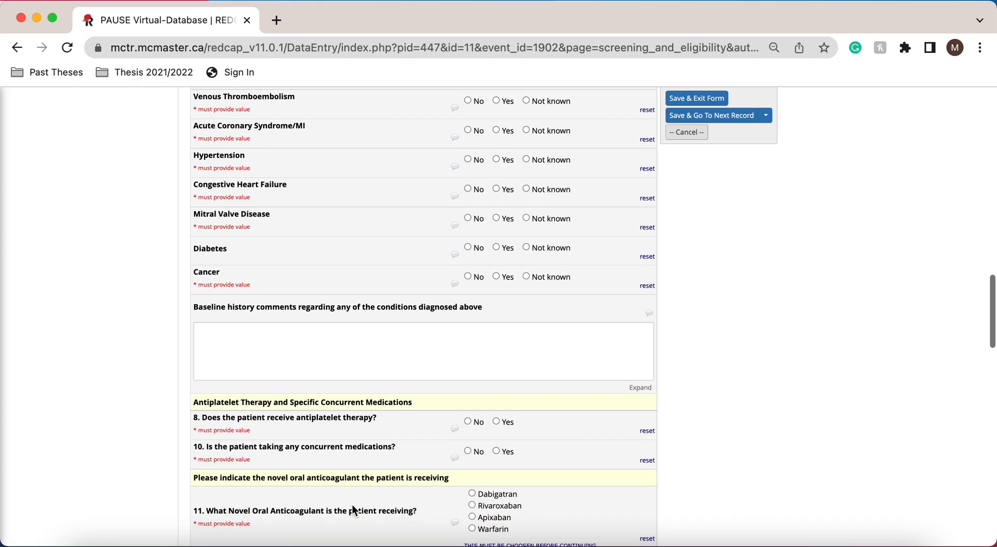
scroll(353, 507, "down", 3)
scroll(353, 507, "down", 4)
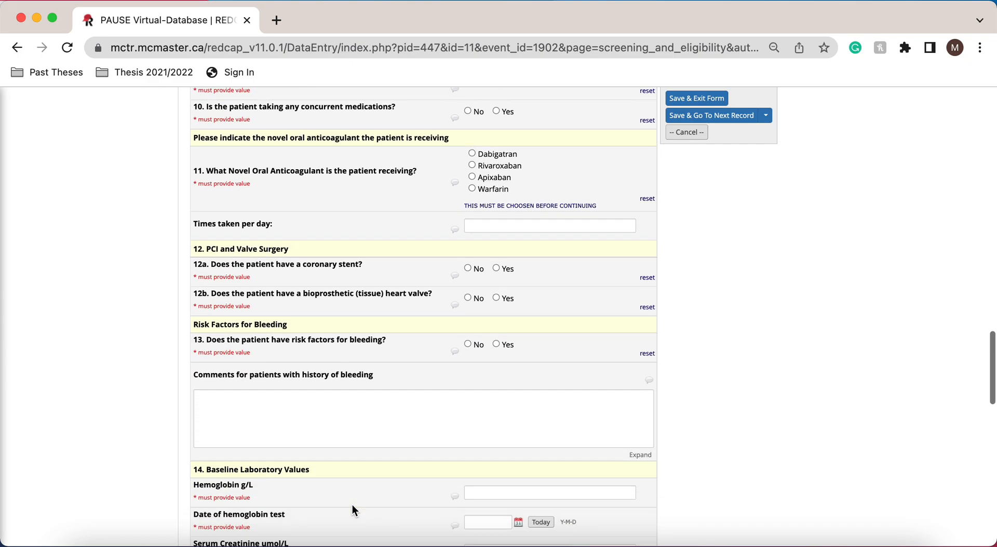
scroll(353, 506, "down", 16)
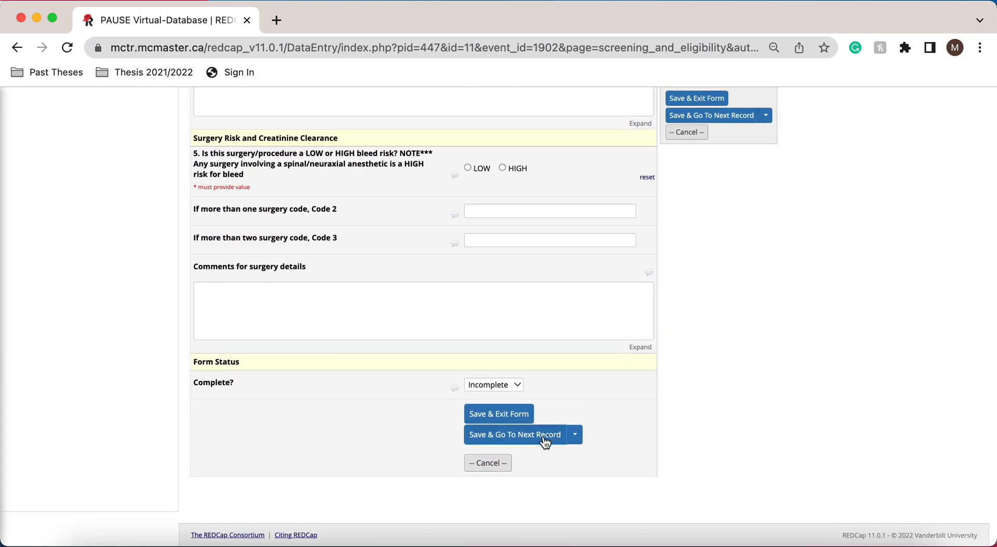
left_click(481, 413)
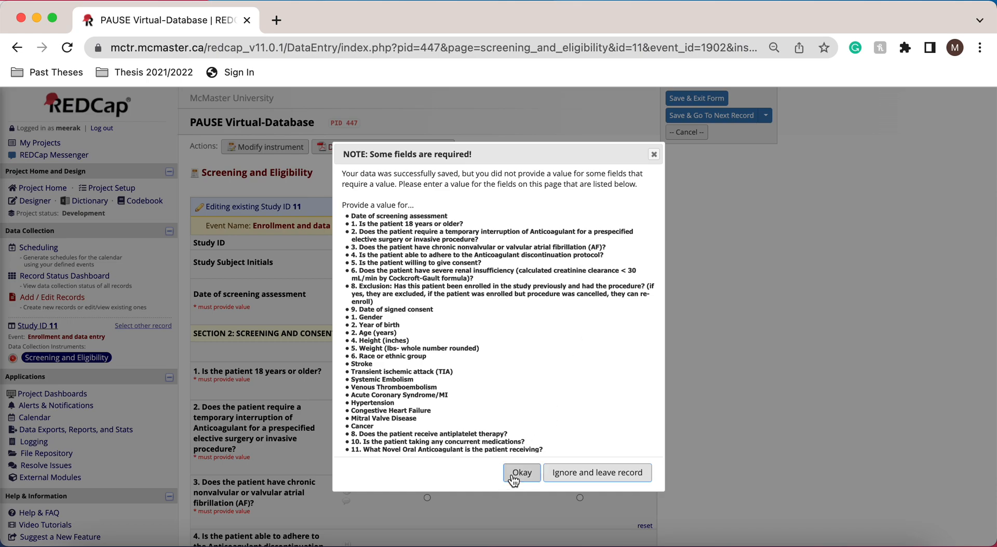
left_click(598, 478)
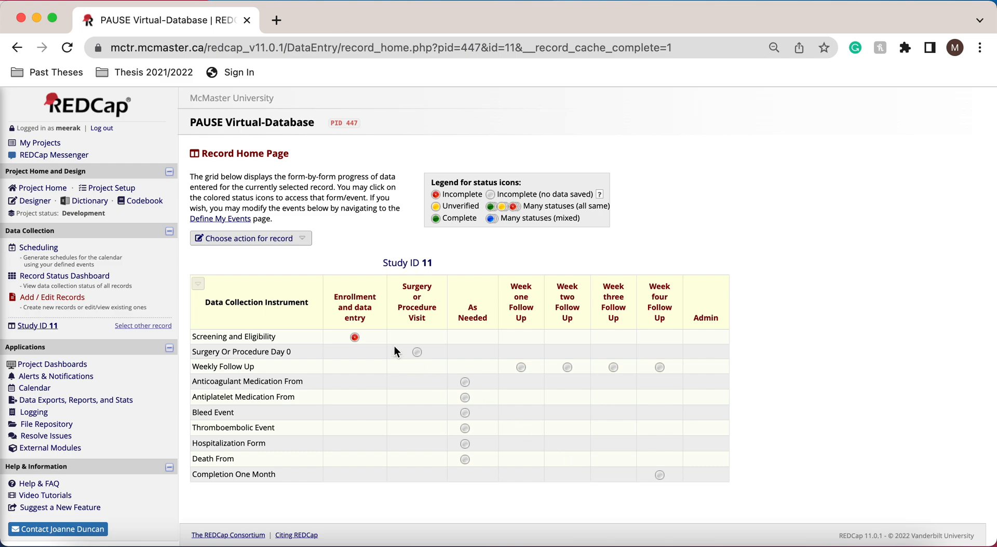
- Open the Surgery Or Procedure Day 0 form and save it without entries, ignoring the required fields and leaving the record
left_click(417, 352)
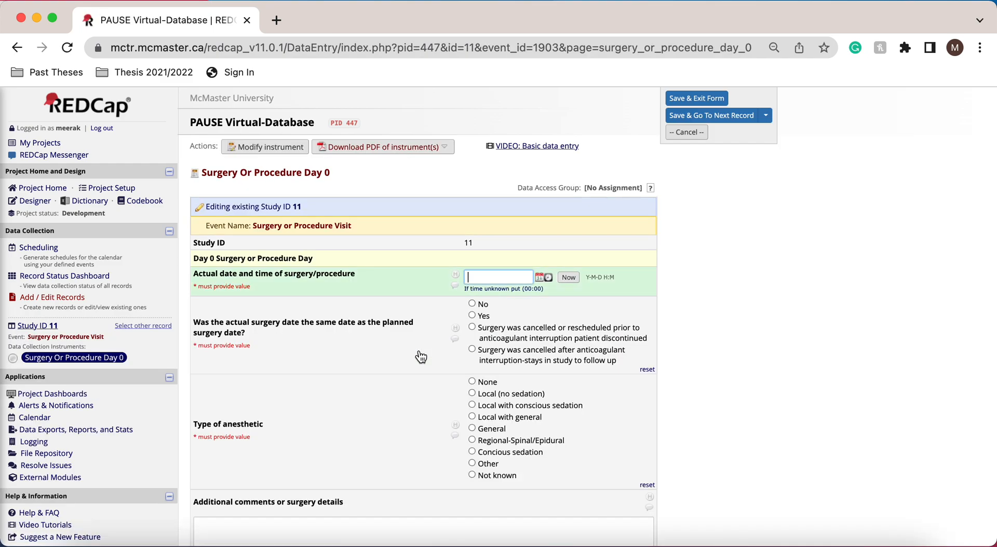
scroll(421, 358, "down", 3)
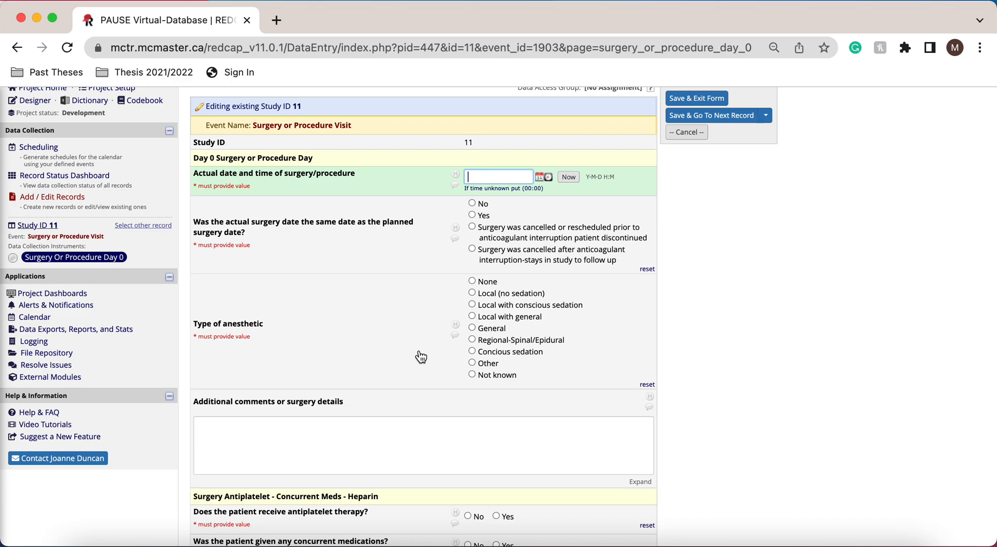
scroll(421, 357, "down", 10)
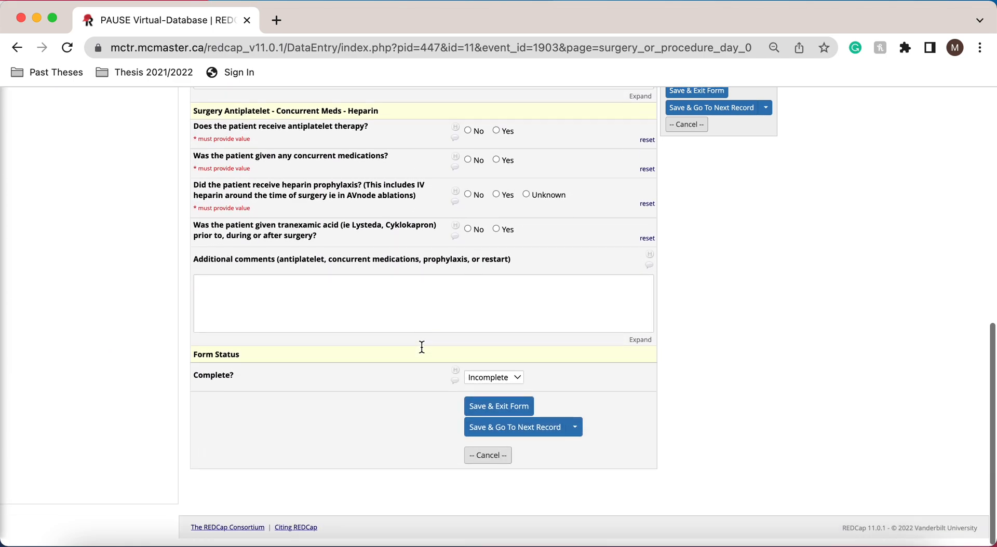
left_click(494, 411)
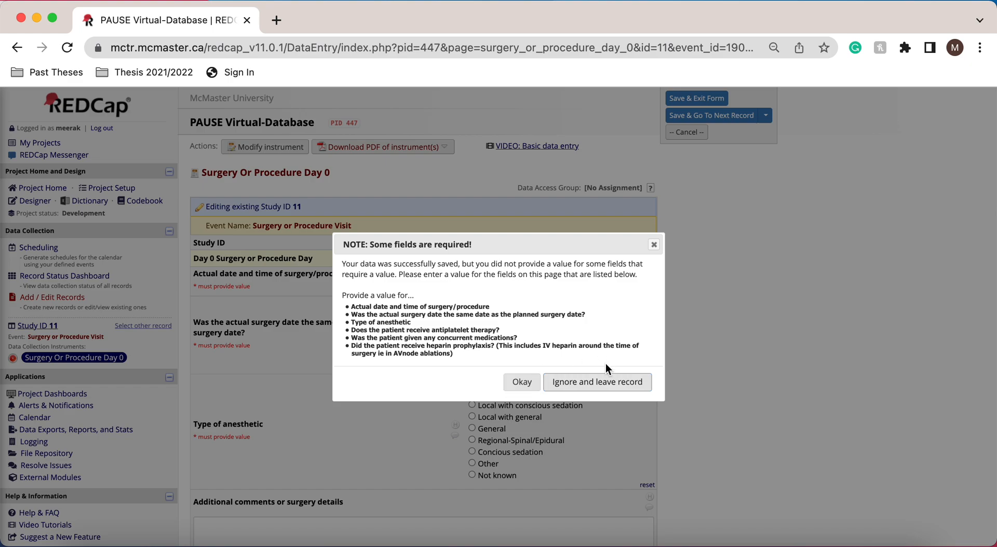
left_click(607, 387)
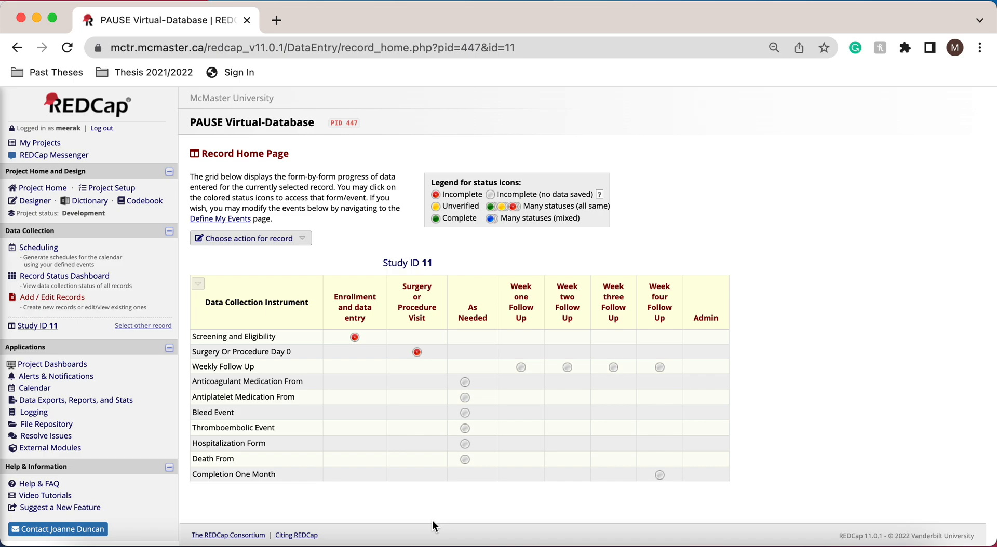
- Open the as-needed Anticoagulant Medication From form and save it without entries, ignoring its required fields
left_click(465, 381)
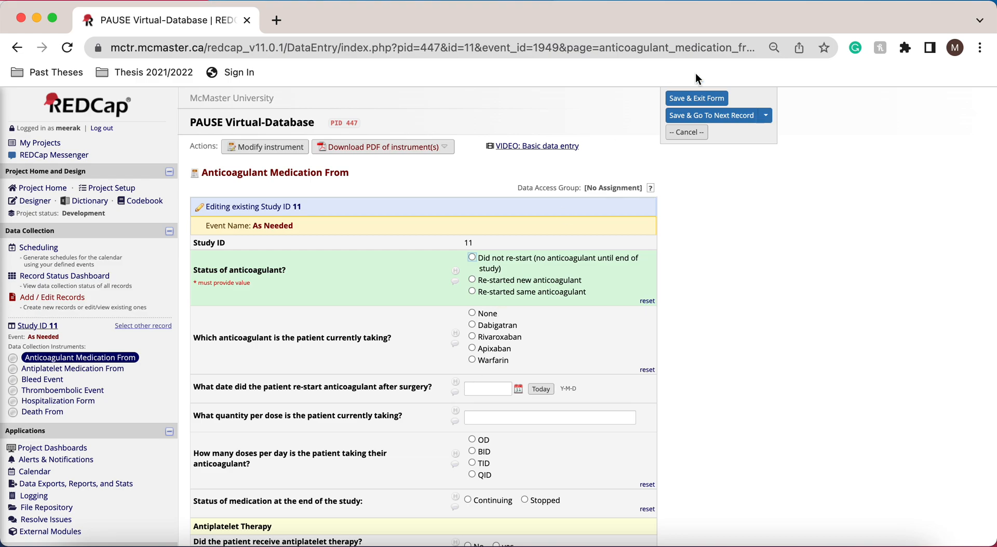
left_click(695, 99)
left_click(475, 365)
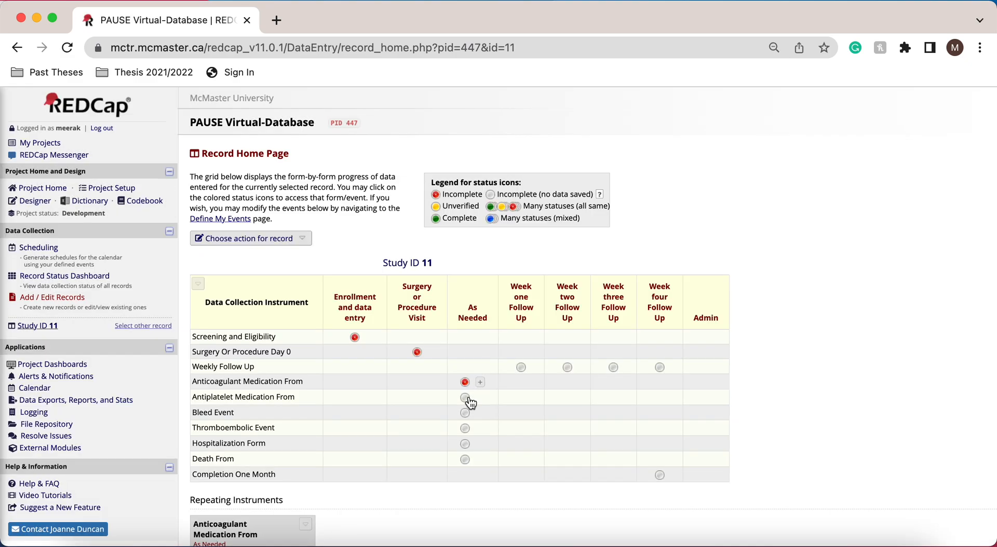
- Open the as-needed Bleed Event form and save it without entries, ignoring the required fields and leaving the record
left_click(466, 414)
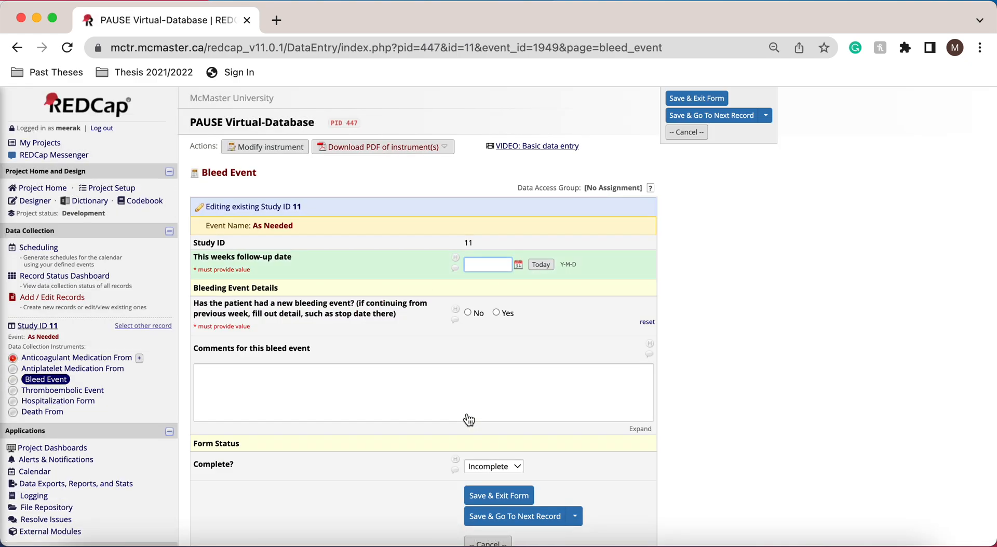
left_click(507, 522)
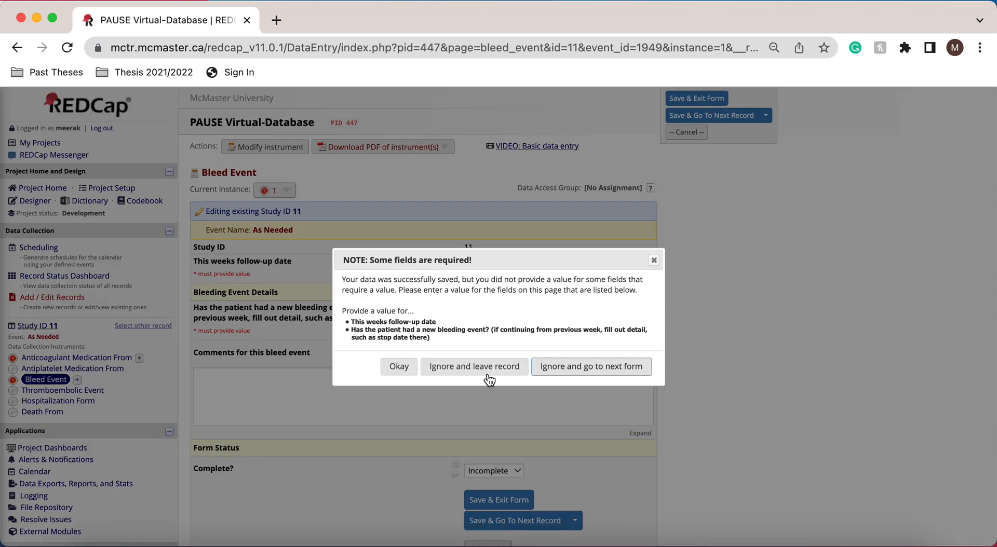
left_click(488, 370)
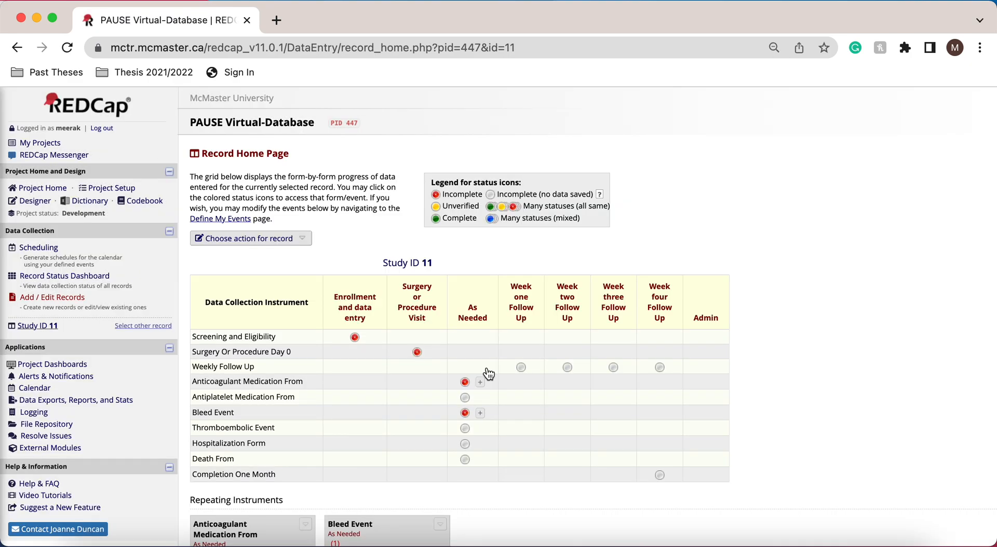
- Open the week four Completion One Month form and answer No to whether the patient had the surgery and completed the study
scroll(485, 374, "down", 3)
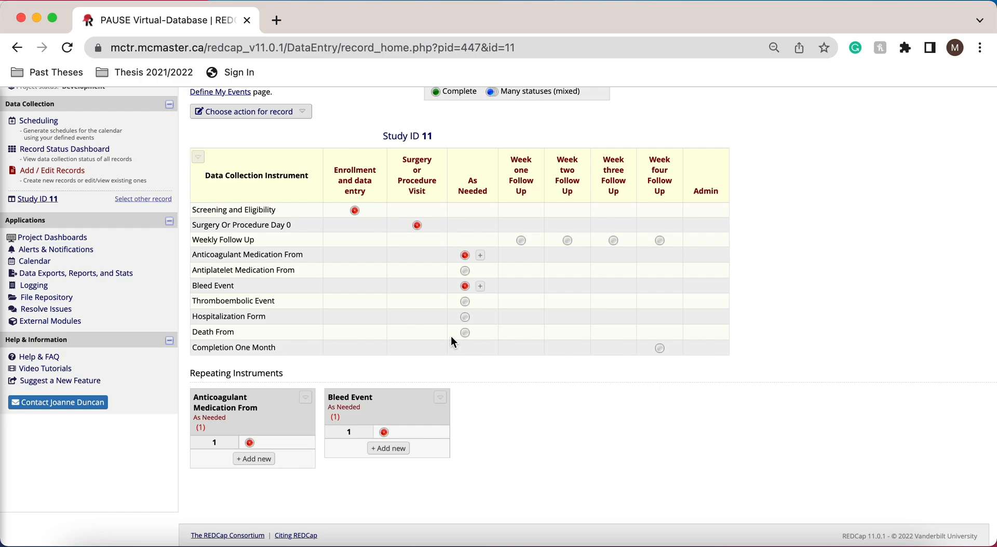
left_click(660, 349)
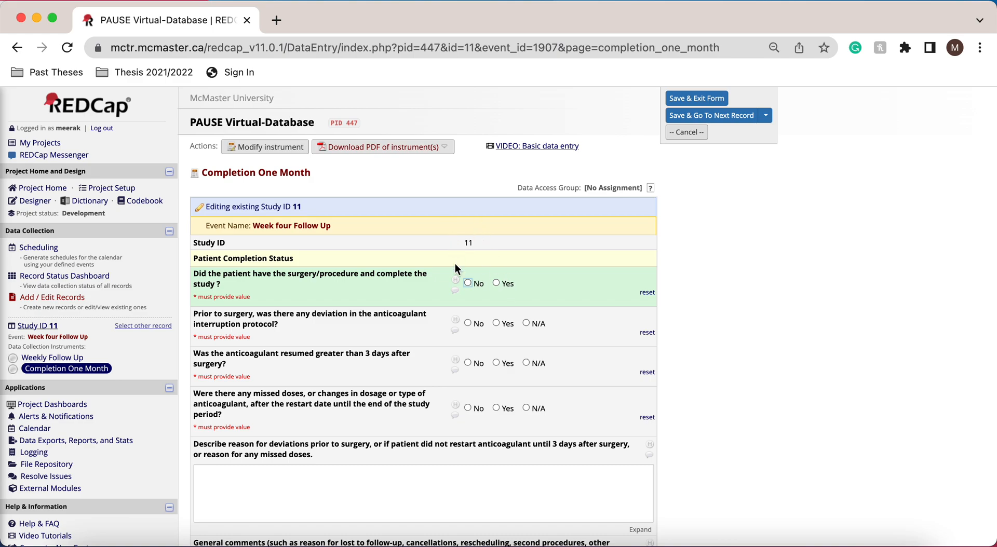
left_click(468, 283)
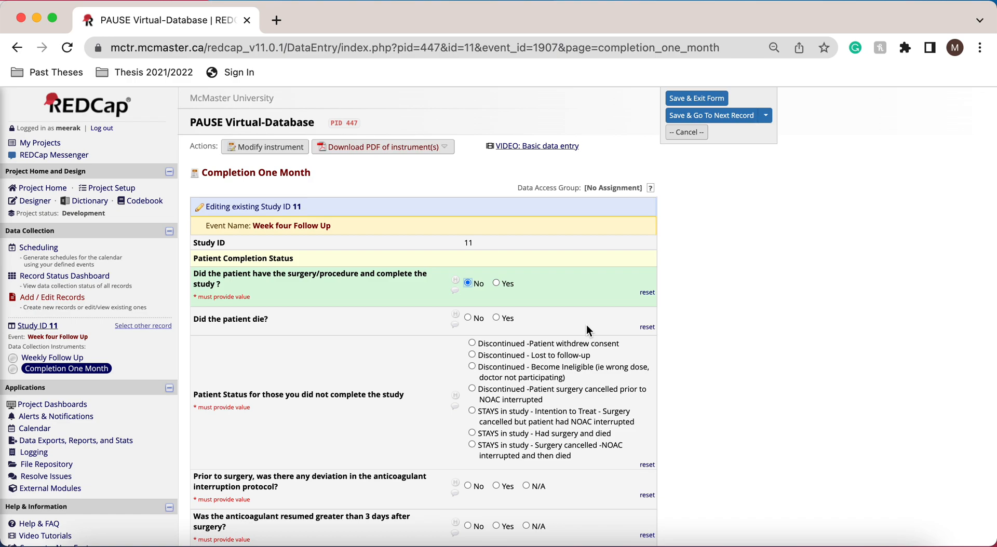
- Enter the coordinator's name in the Completion One Month form, save and exit it, and leave the record despite the missing required fields
scroll(511, 395, "down", 5)
scroll(511, 395, "down", 10)
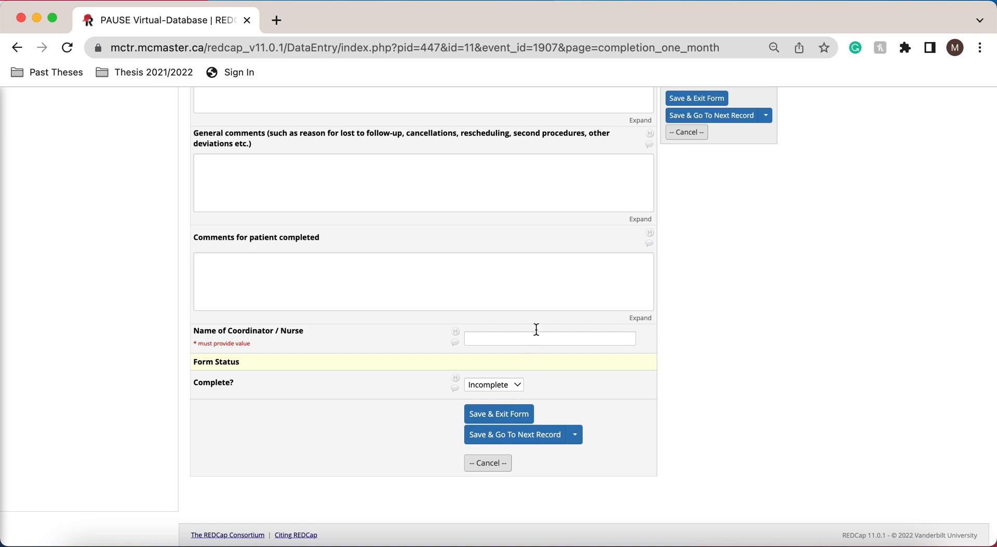
left_click(495, 339)
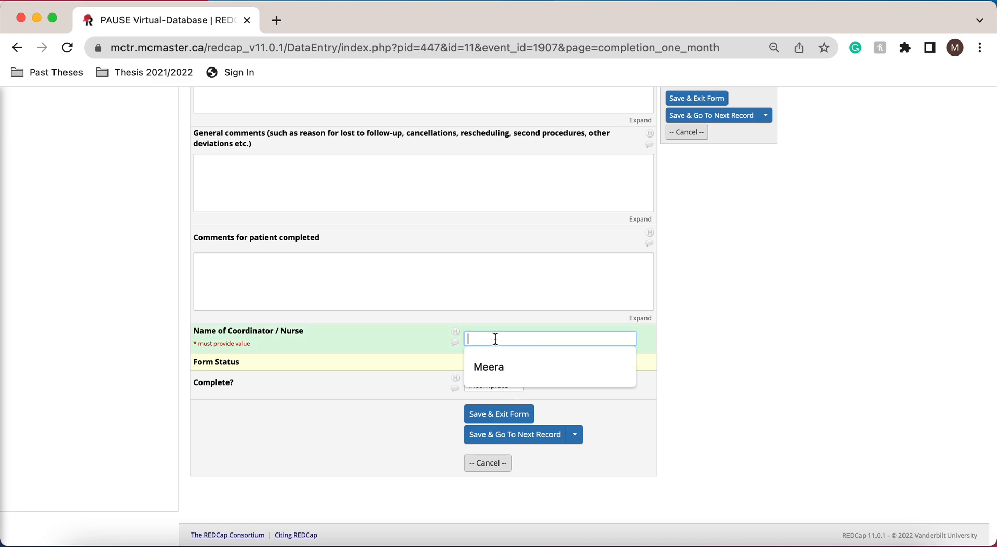
type("Meera")
left_click(501, 413)
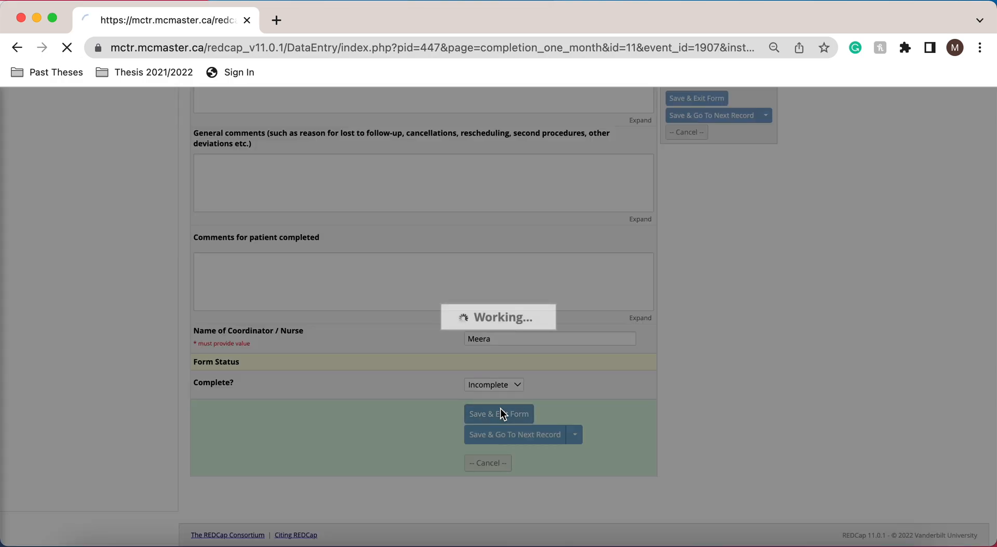
left_click(593, 378)
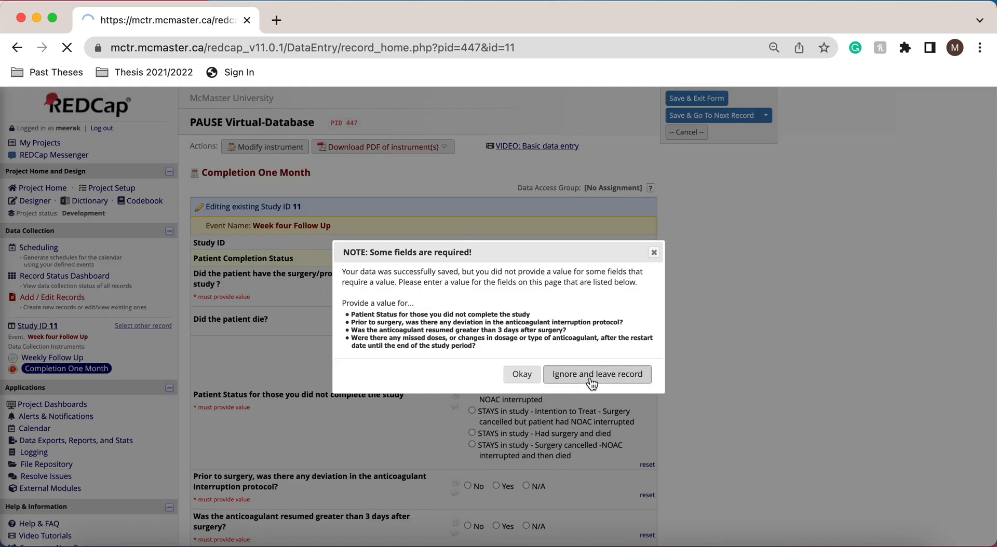